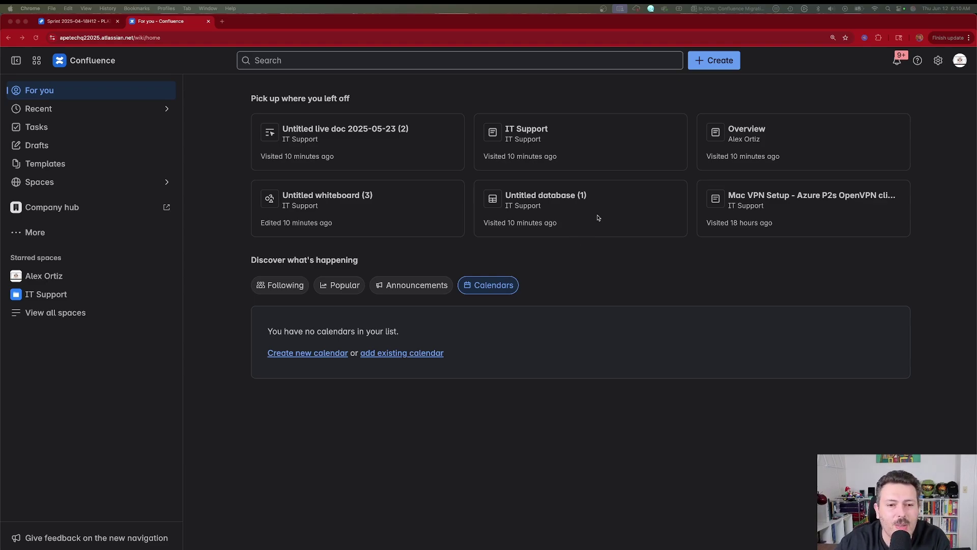
Look through the recent items, the assigned tasks and the drafts
click(40, 111)
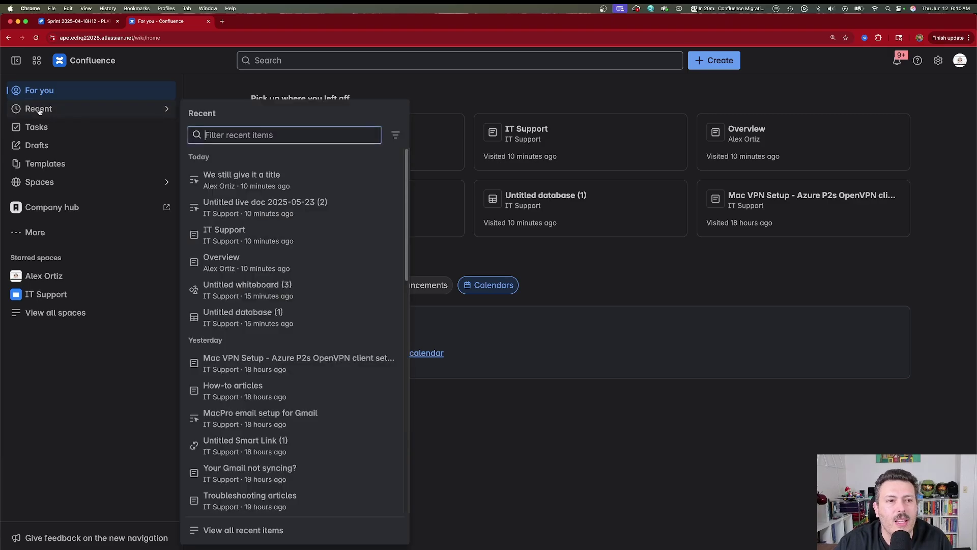
click(38, 111)
click(40, 112)
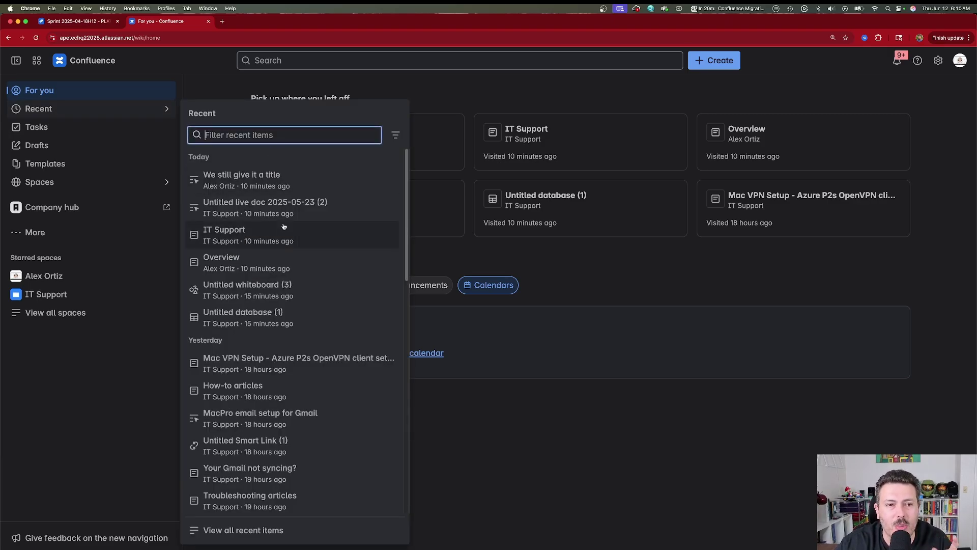
click(45, 130)
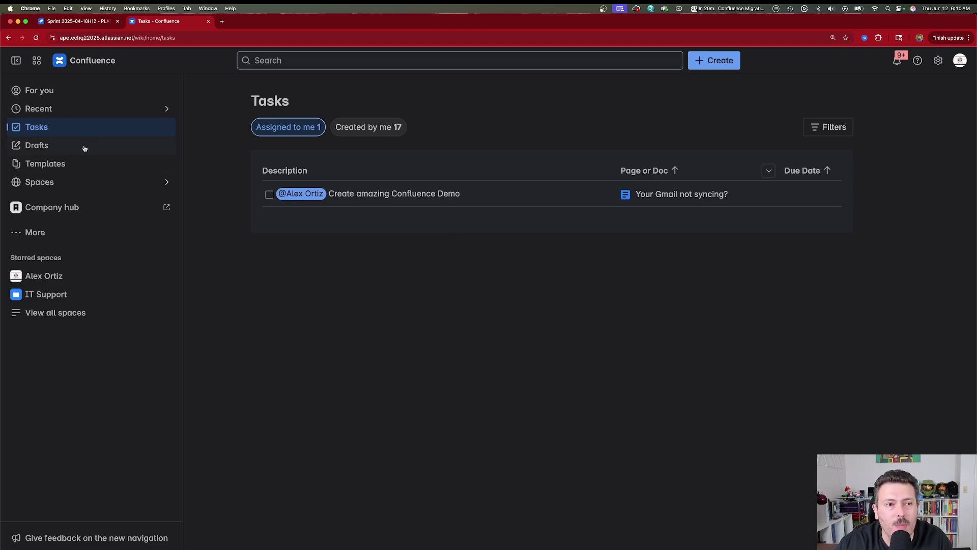
click(66, 151)
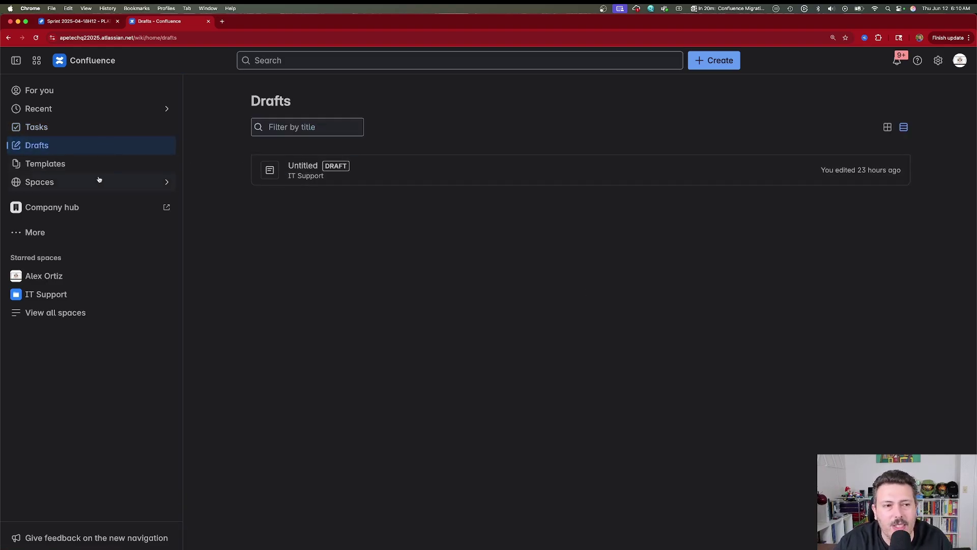
Browse the template gallery and view the Company hub, closing the hub's browser tab when done
click(51, 170)
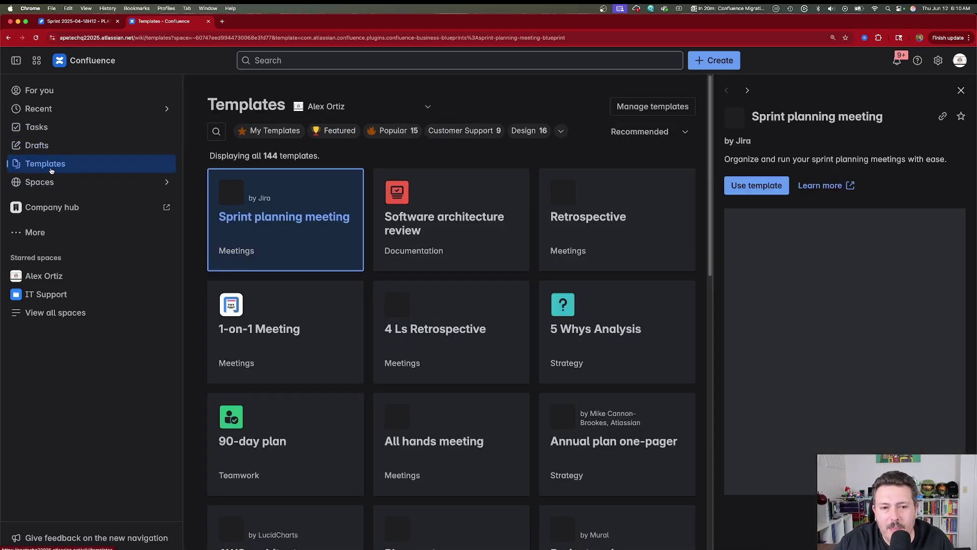
scroll(549, 283, down, 5)
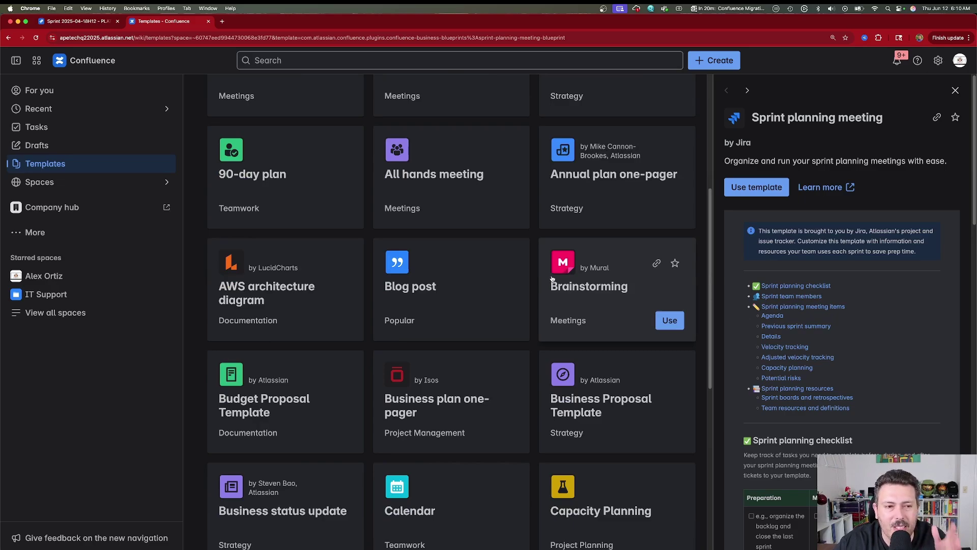
click(63, 208)
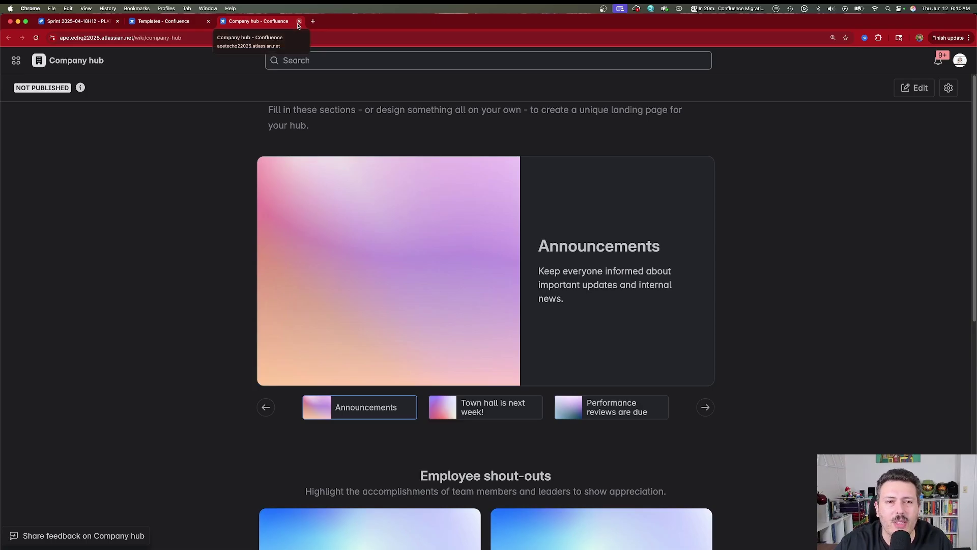
click(299, 26)
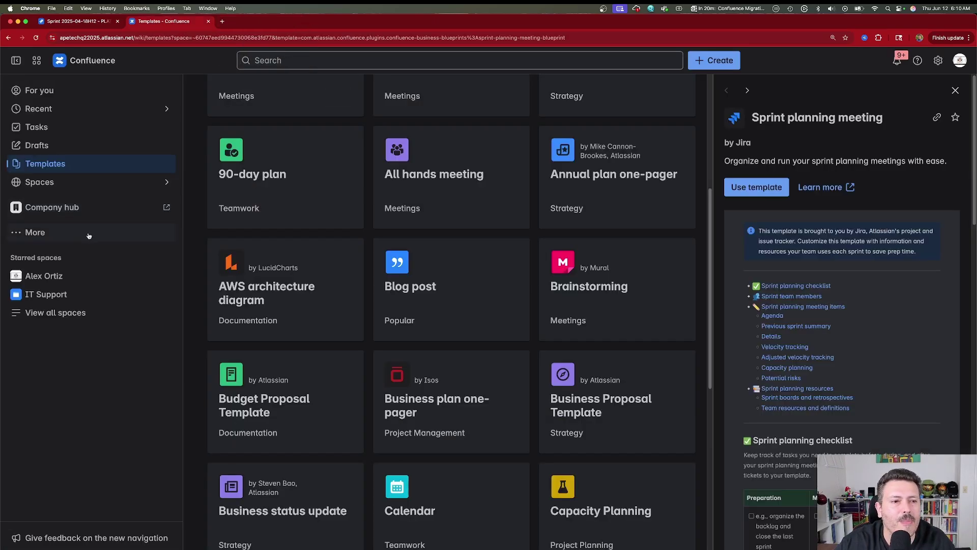
Customize the sidebar to show Teams and hide Drafts and Templates, and save the changes
click(35, 232)
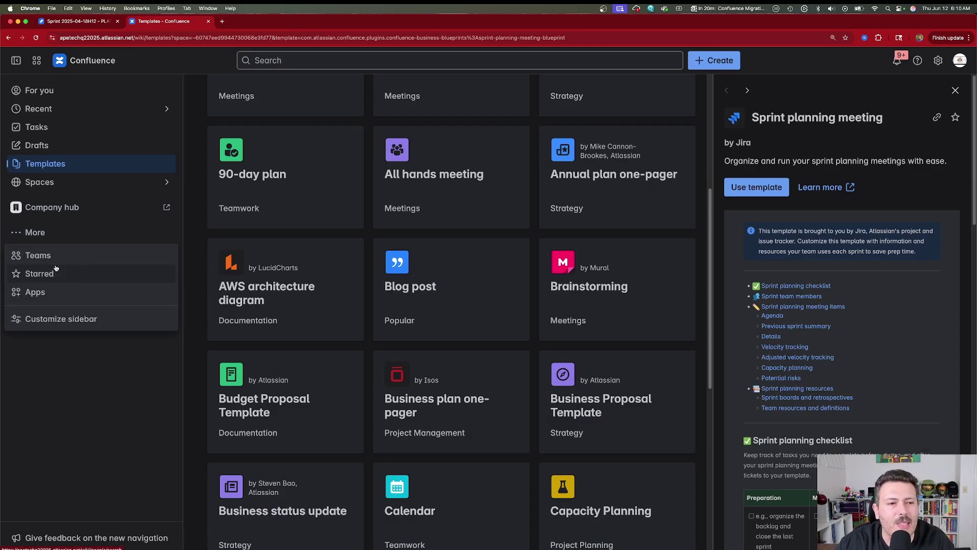
click(74, 320)
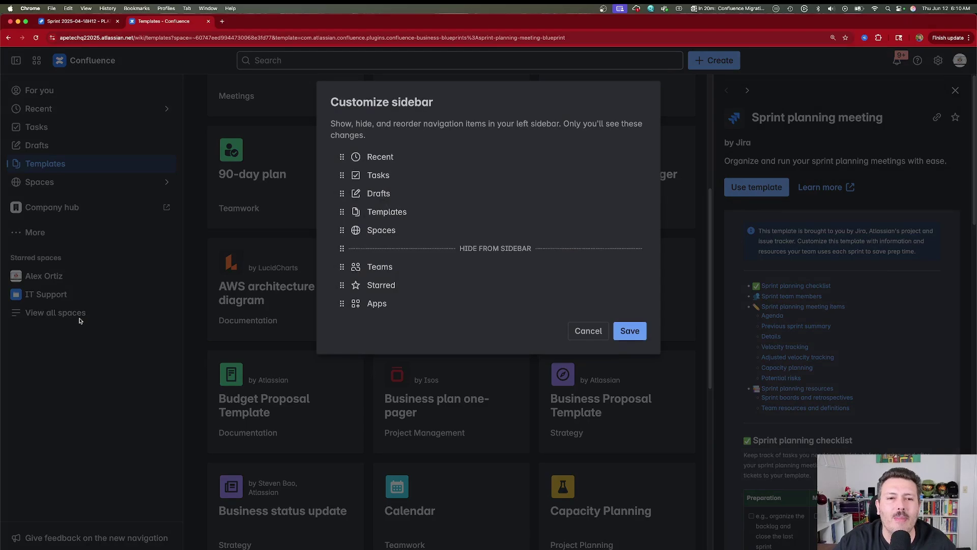
drag(340, 275, 338, 248)
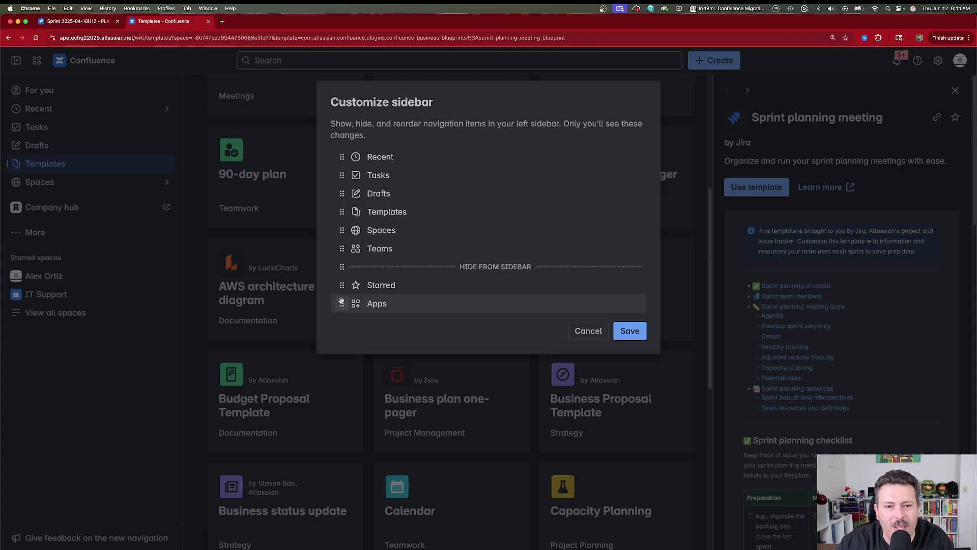
drag(343, 193, 340, 268)
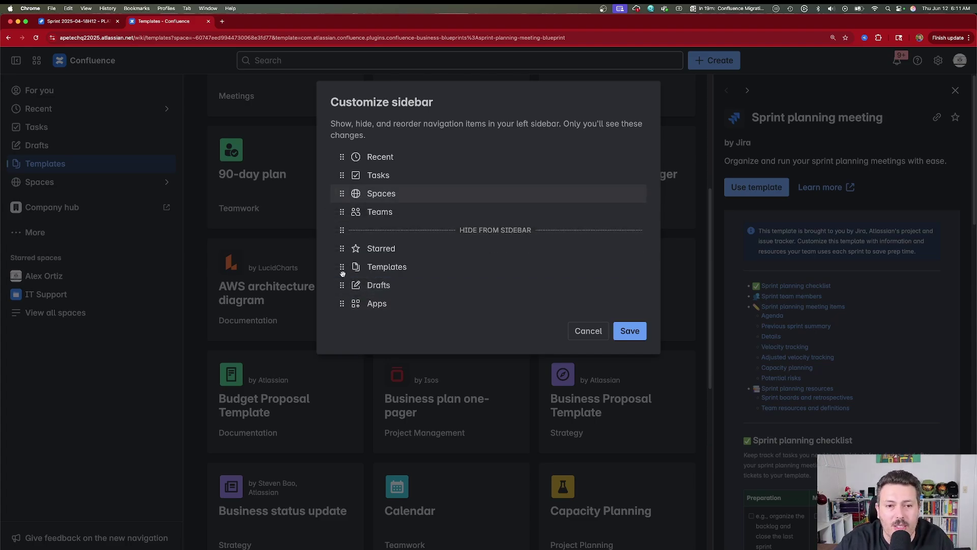
click(628, 332)
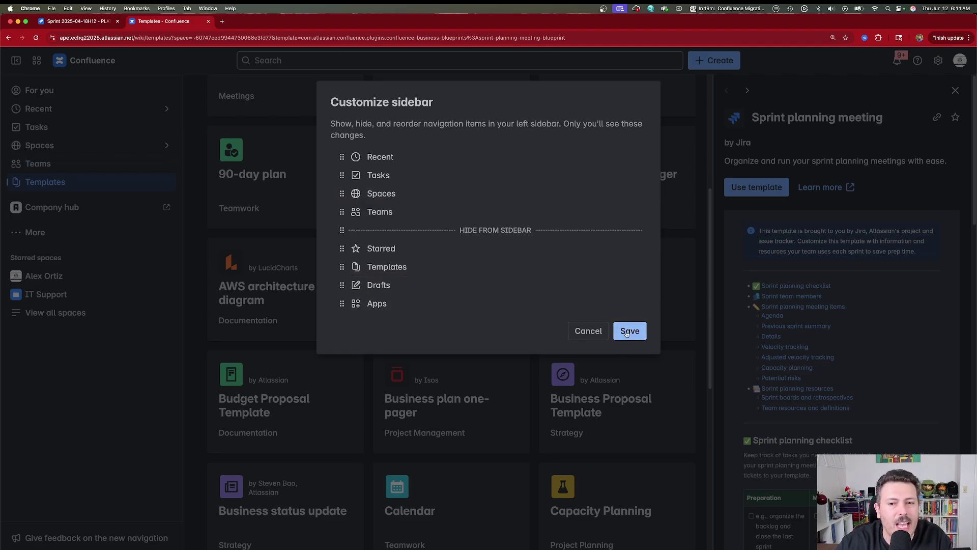
click(633, 334)
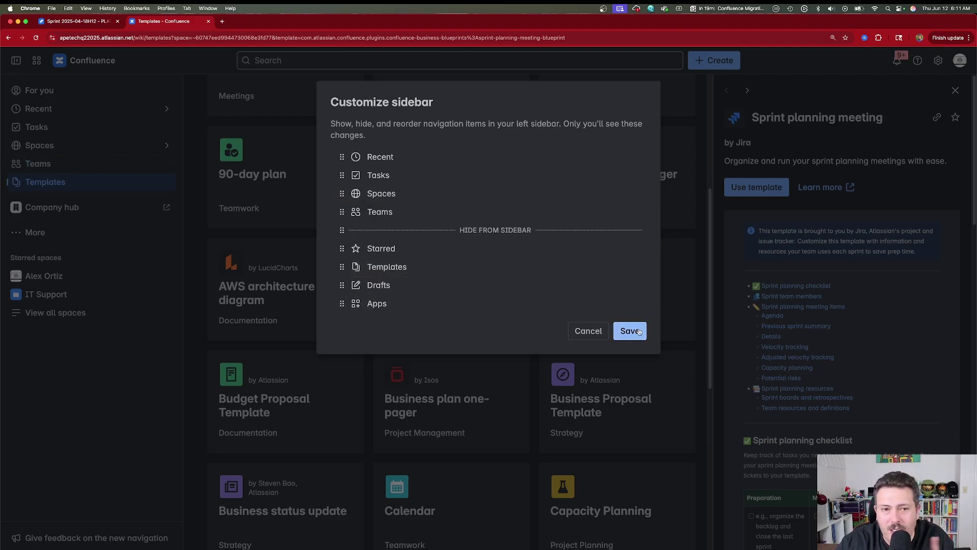
click(634, 333)
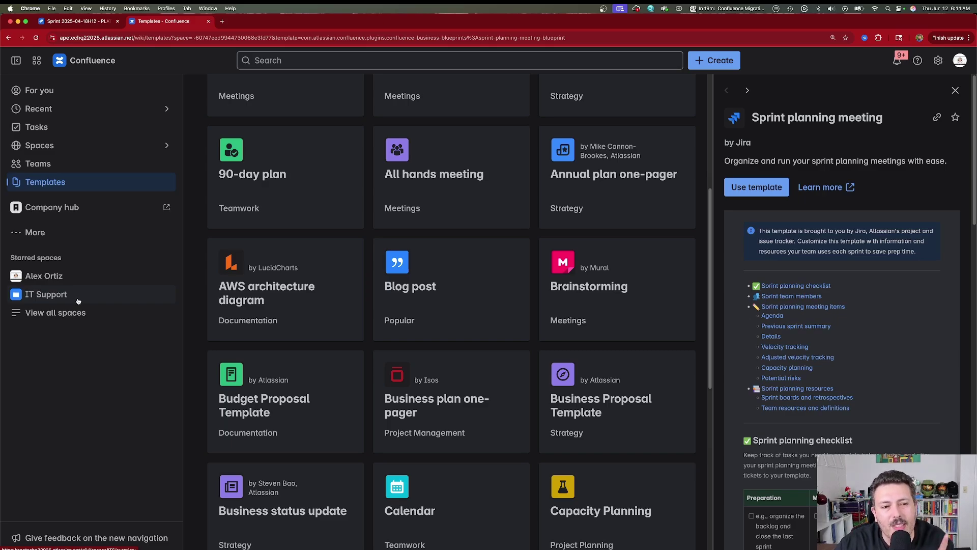
Open the starred IT Support space and look through its content tree, blogs and calendars sections
click(46, 294)
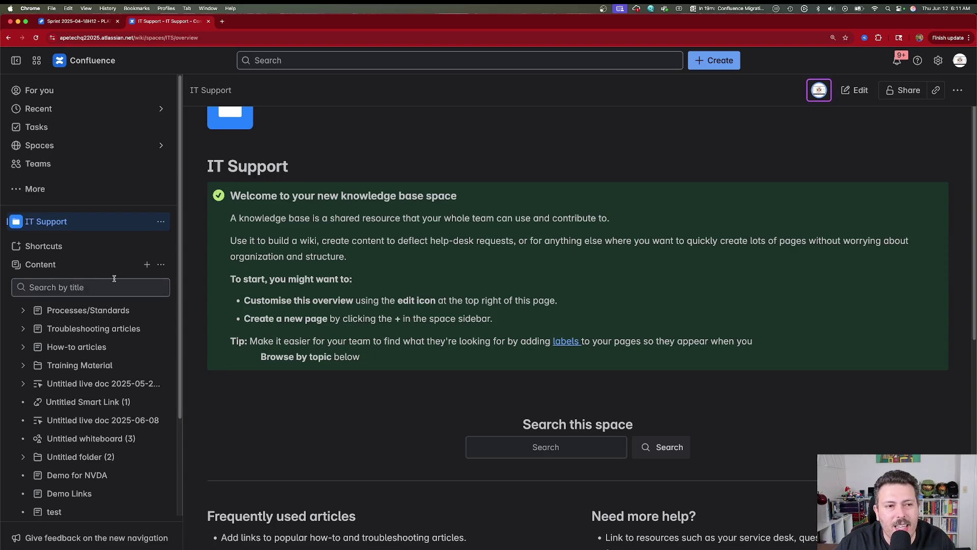
scroll(82, 305, down, 5)
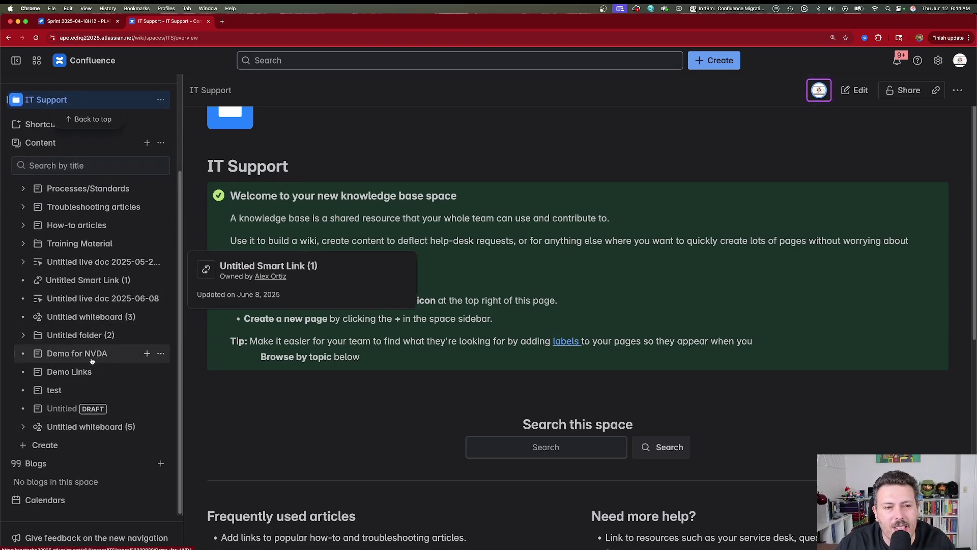
scroll(87, 351, up, 4)
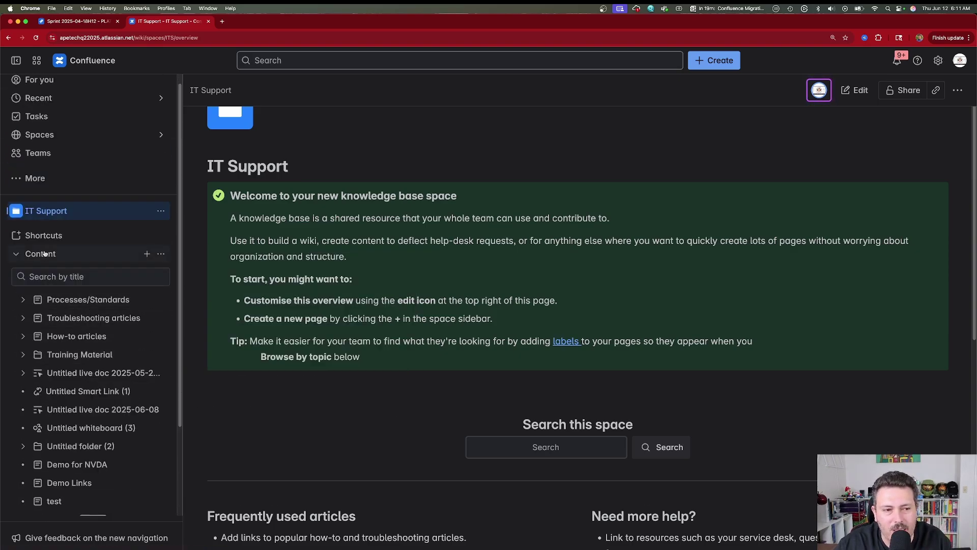
scroll(46, 265, down, 4)
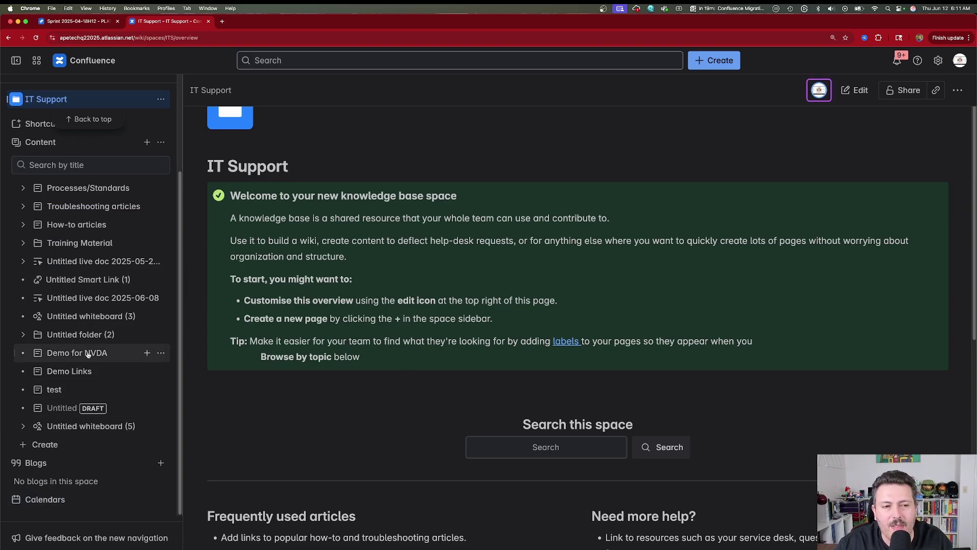
scroll(86, 356, up, 4)
mouse_move(87, 354)
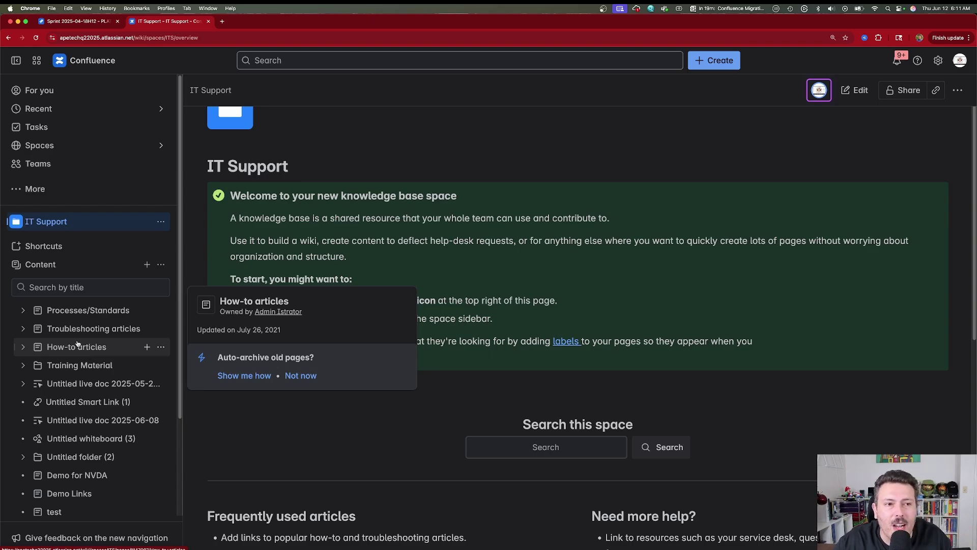
Switch to the starred personal space from the list of spaces and return to the For you page
click(88, 153)
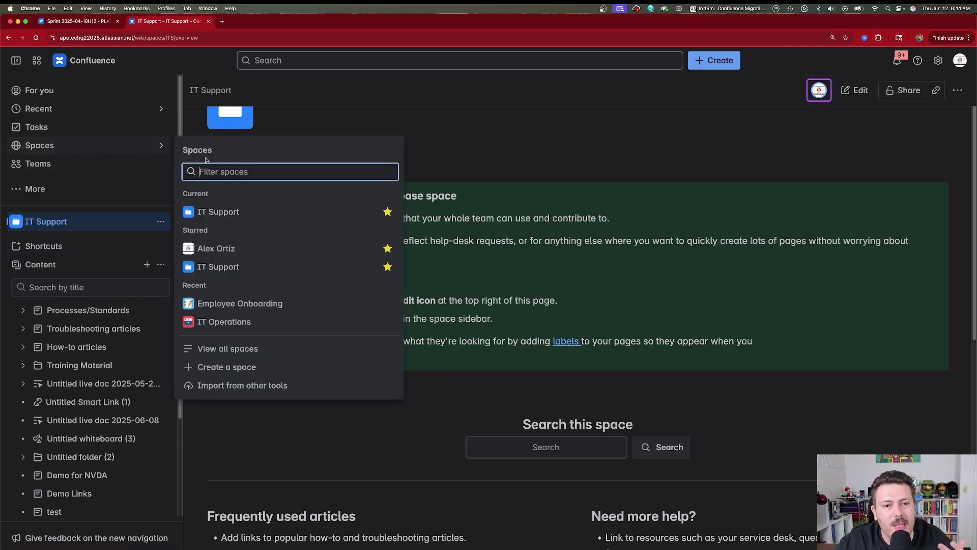
click(208, 248)
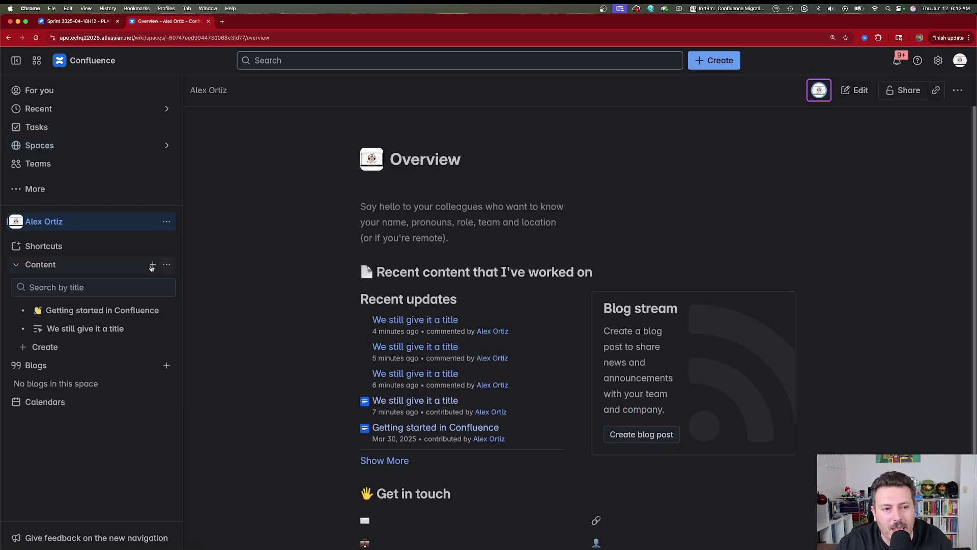
click(43, 97)
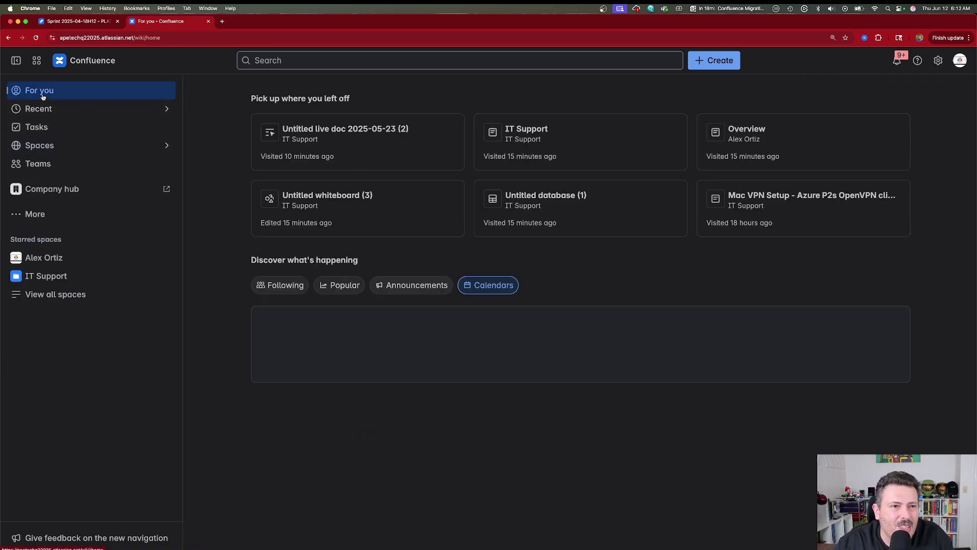
Open the space settings of the IT Support space
click(66, 277)
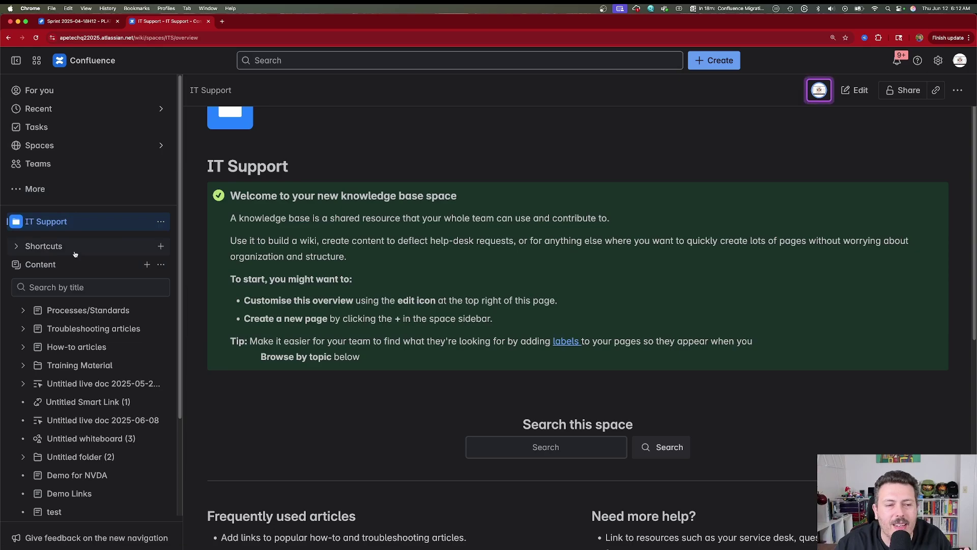
click(161, 224)
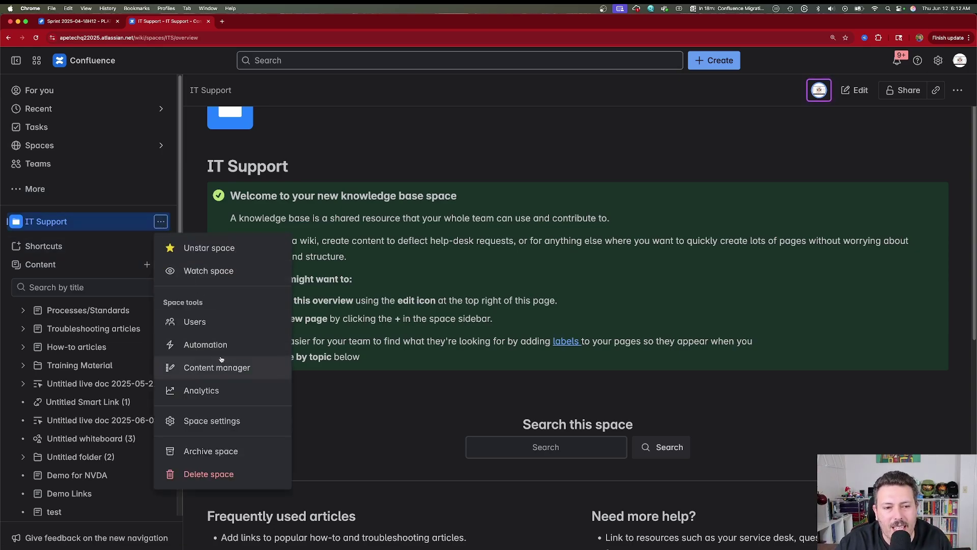
click(243, 425)
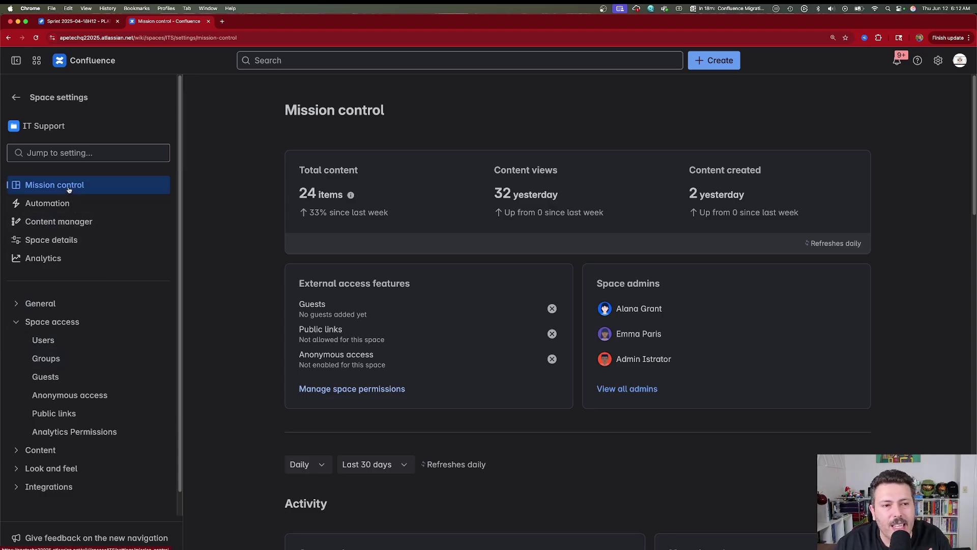
View the IT Support space's content manager and its space details
click(63, 206)
click(58, 223)
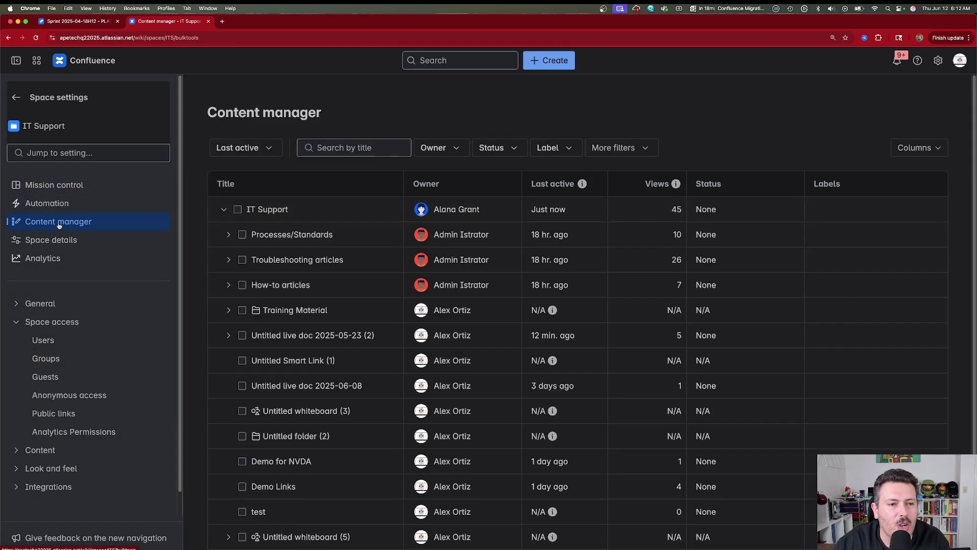
click(64, 242)
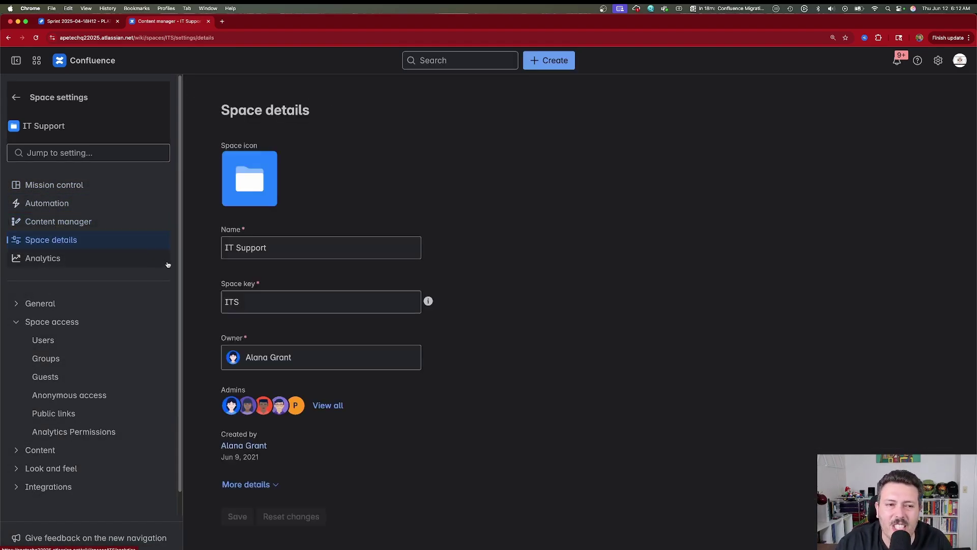
Collapse the Space access settings and open the Features page under the General settings
click(16, 322)
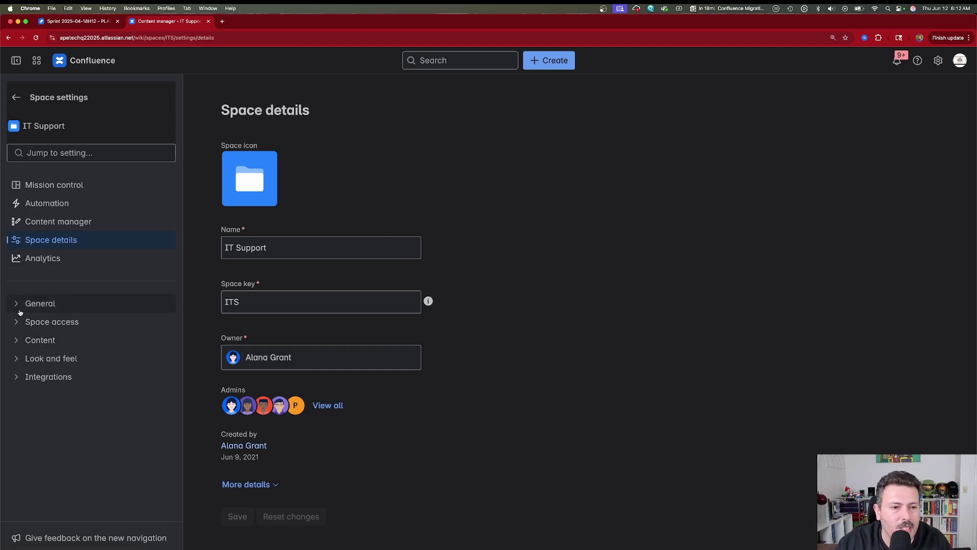
click(19, 304)
click(54, 324)
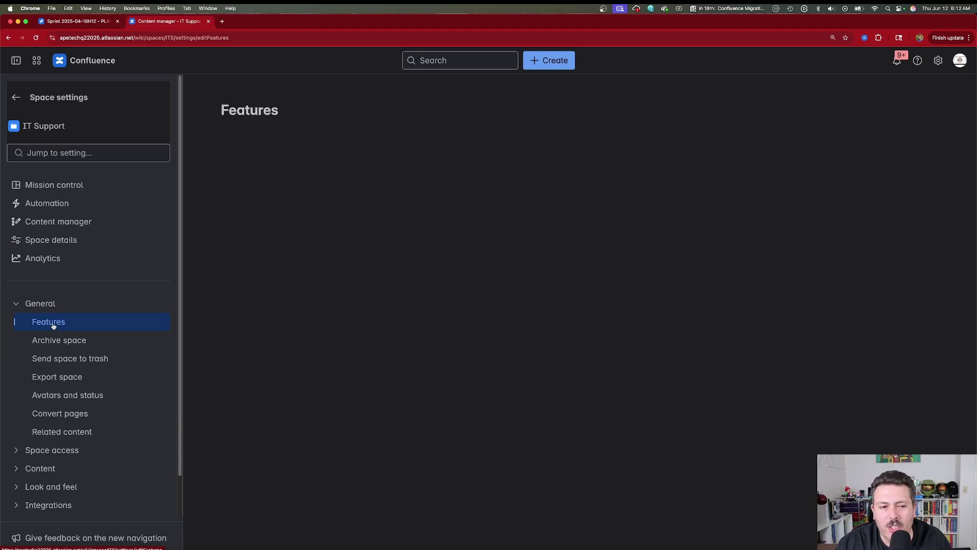
Expand the Space access, Content, Look and feel, and Integrations settings groups and review their options
click(19, 450)
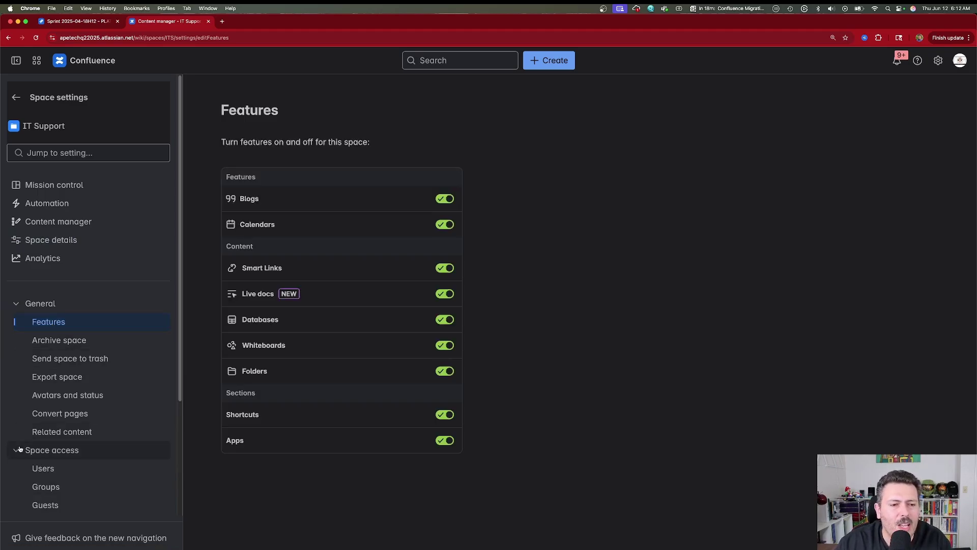
scroll(46, 454, down, 5)
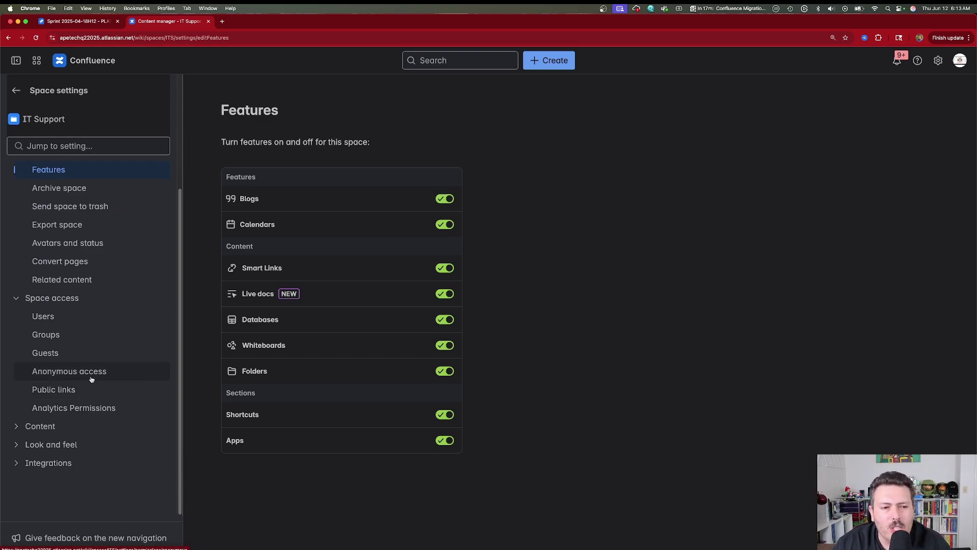
click(92, 426)
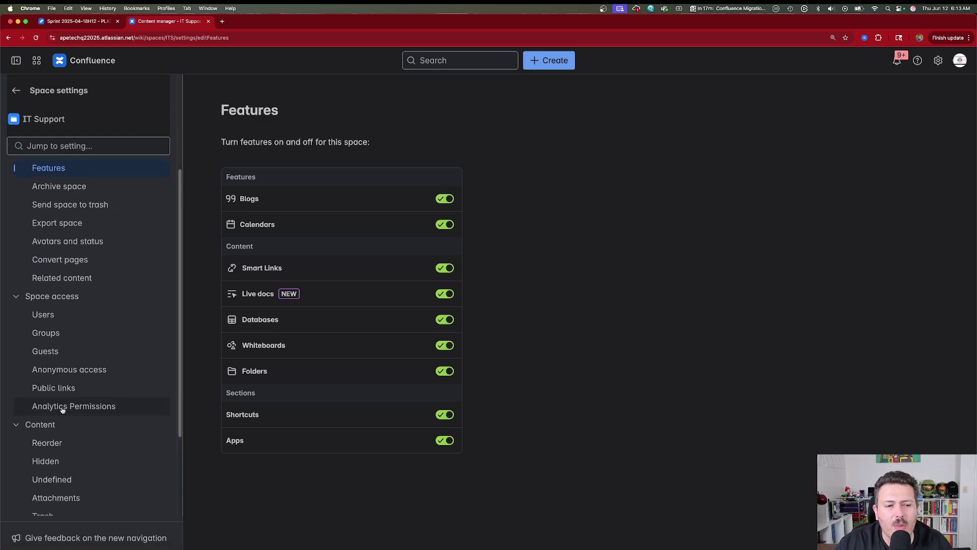
scroll(92, 382, down, 4)
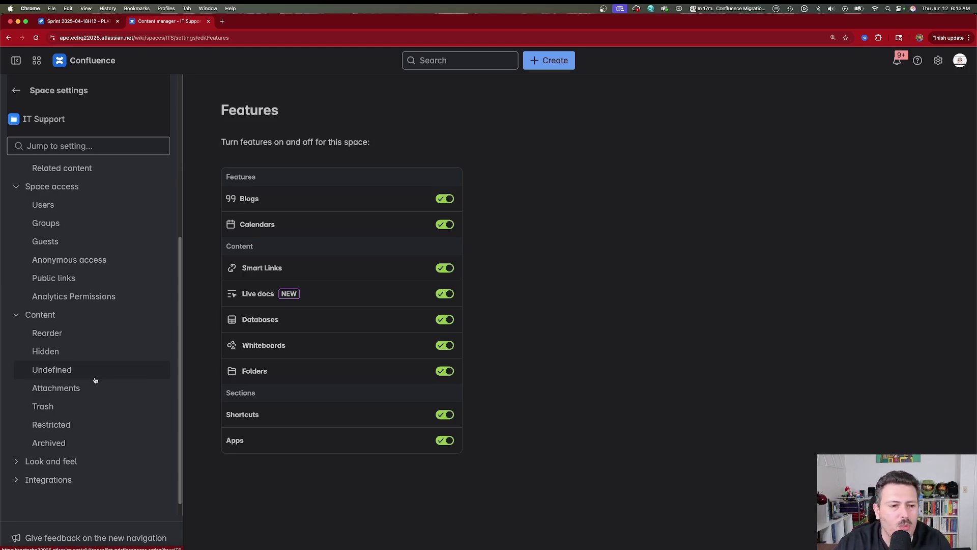
scroll(95, 381, down, 1)
click(16, 445)
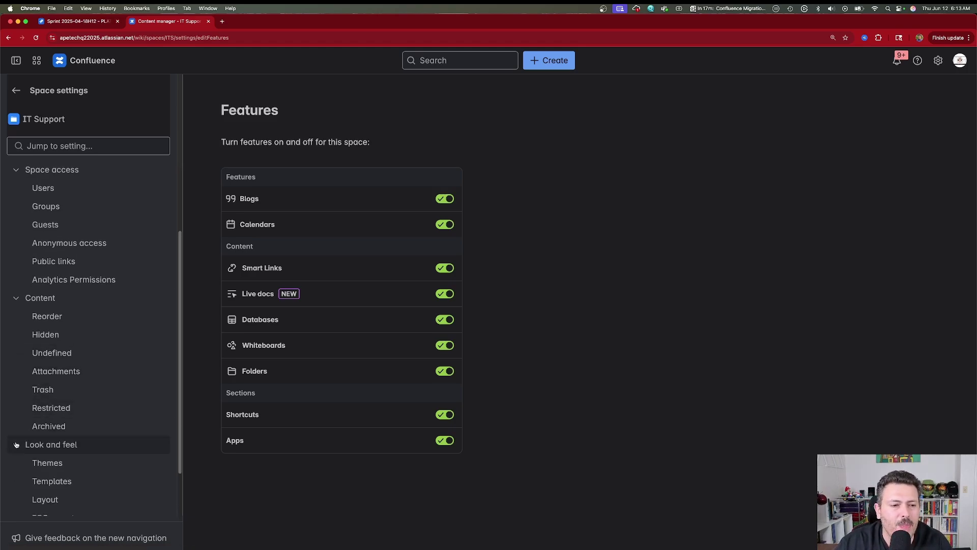
scroll(56, 428, down, 4)
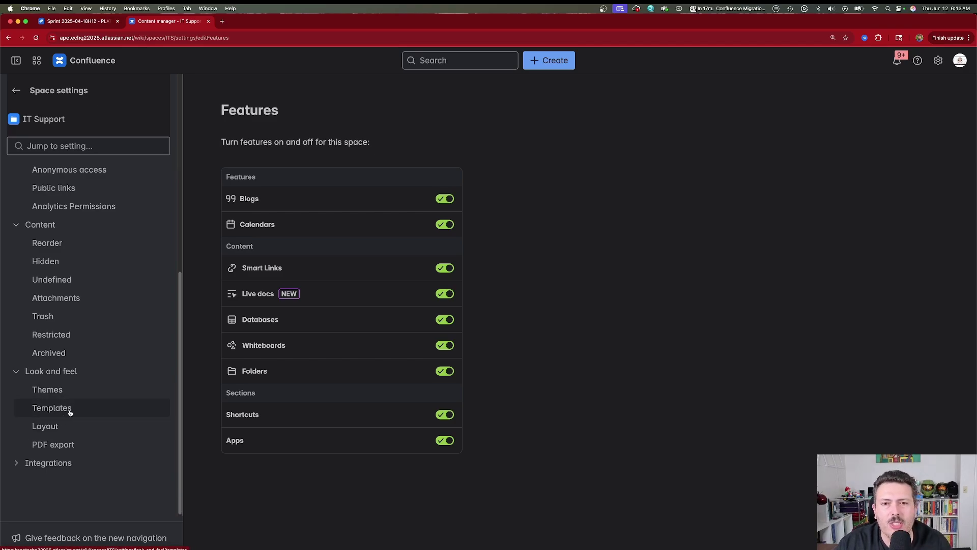
click(16, 463)
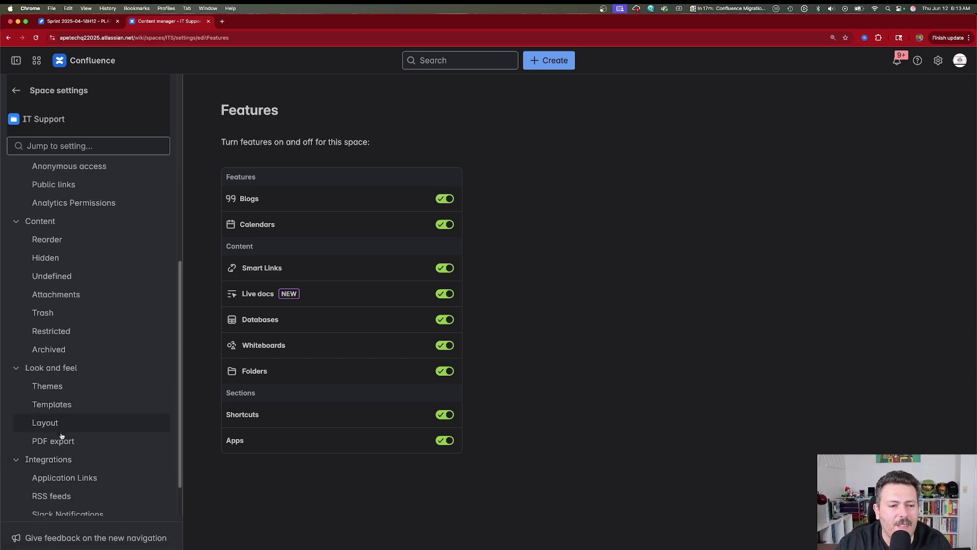
scroll(62, 437, down, 3)
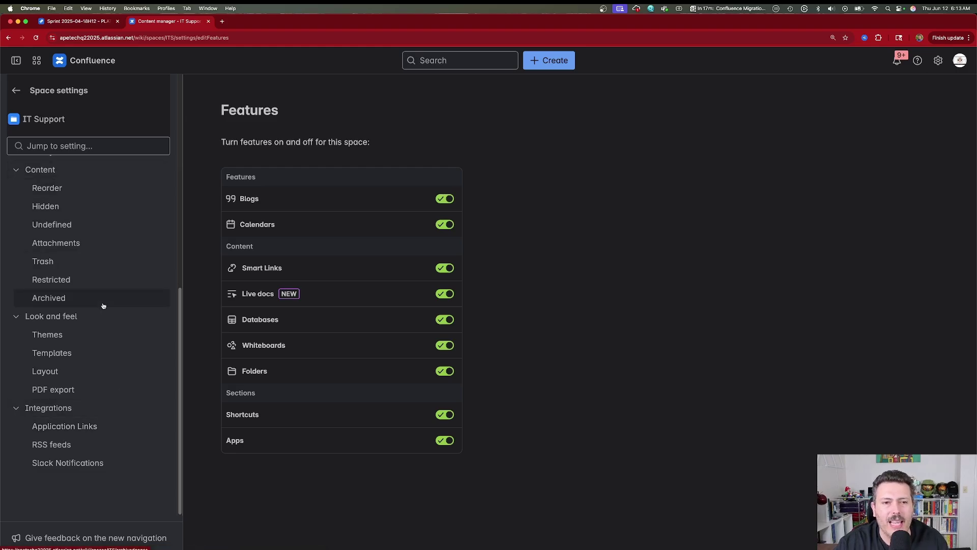
scroll(65, 299, up, 14)
scroll(65, 299, up, 7)
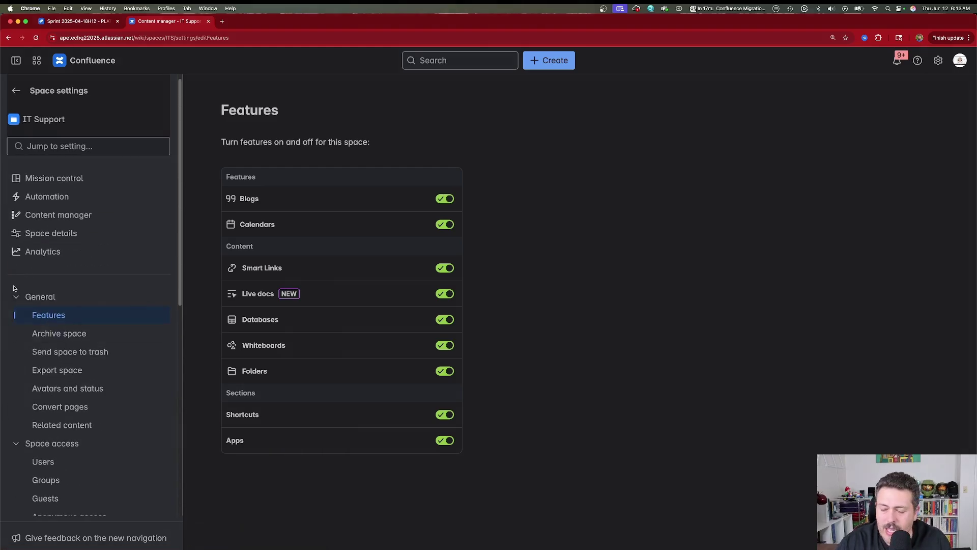